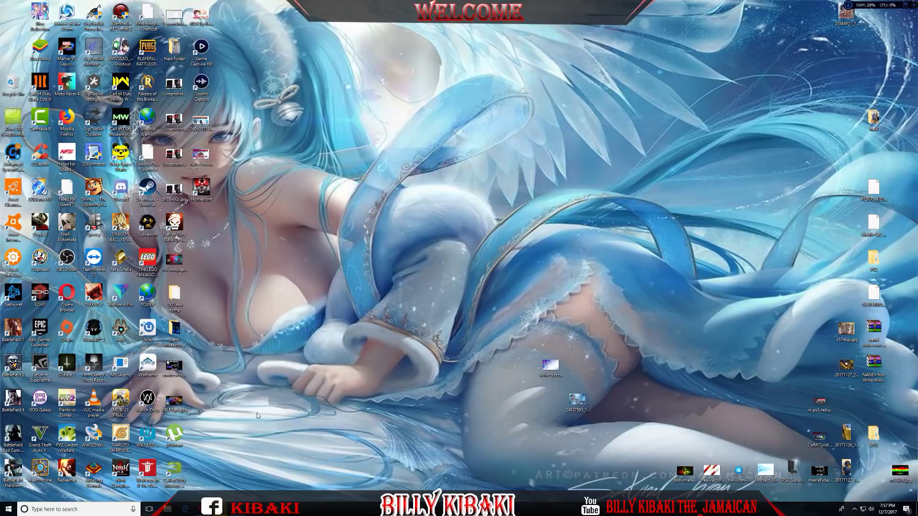
Download the CCAPI 2.70 REV6 Package (CcApi_package_2.70_Rev6.rar) from EnstoneWorld's ControlConsole API page in Opera
key(alt+Tab)
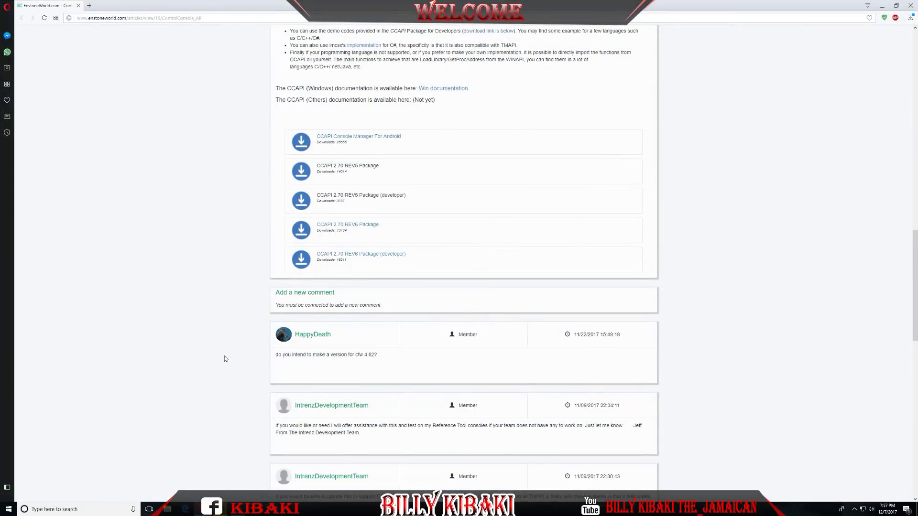
scroll(219, 244, up, 15)
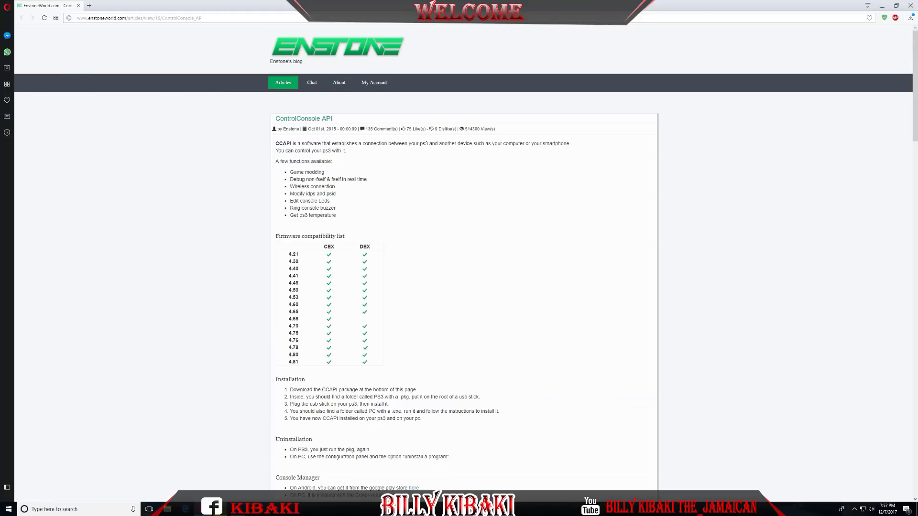
drag(277, 143, 334, 143)
click(394, 161)
scroll(399, 176, down, 15)
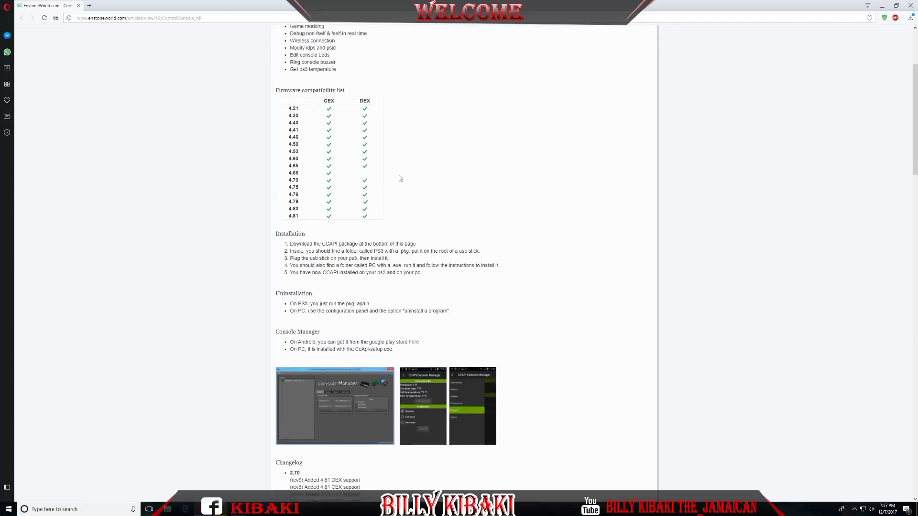
scroll(408, 184, down, 5)
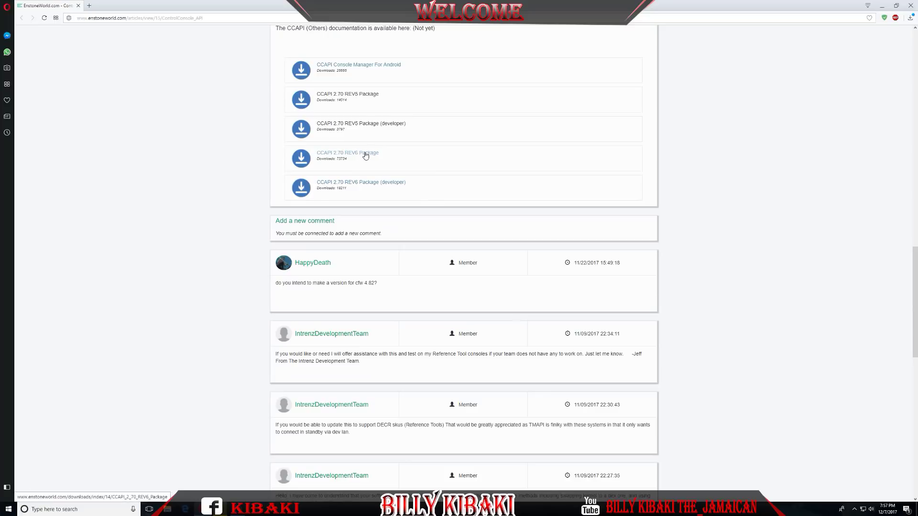
click(369, 156)
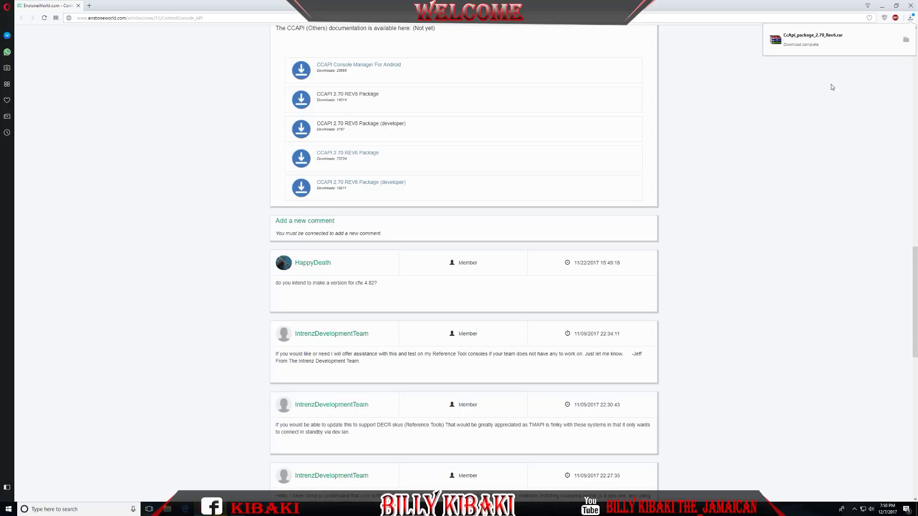
Extract the CcApi_package_2.70_Rev6 folder from the downloaded .rar into Downloads with WinRAR, then close WinRAR
click(907, 41)
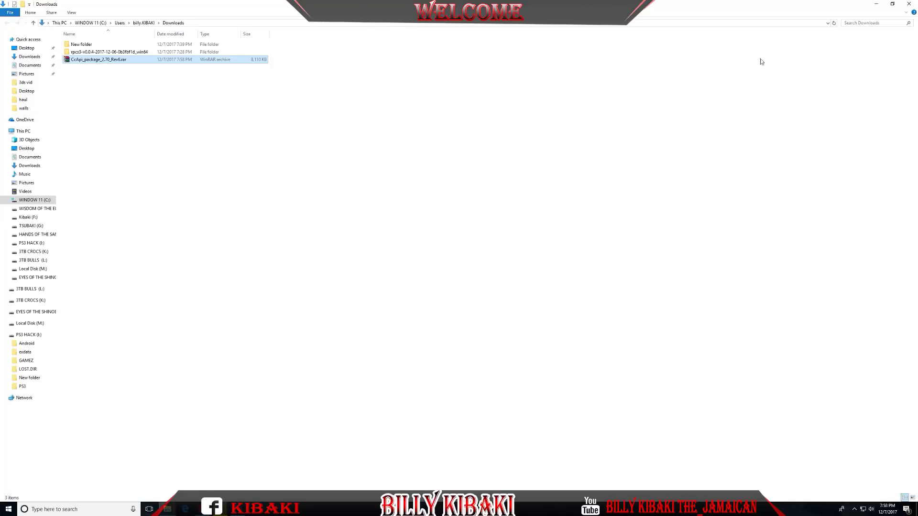
double_click(96, 63)
drag(276, 101, 457, 94)
drag(387, 154, 153, 149)
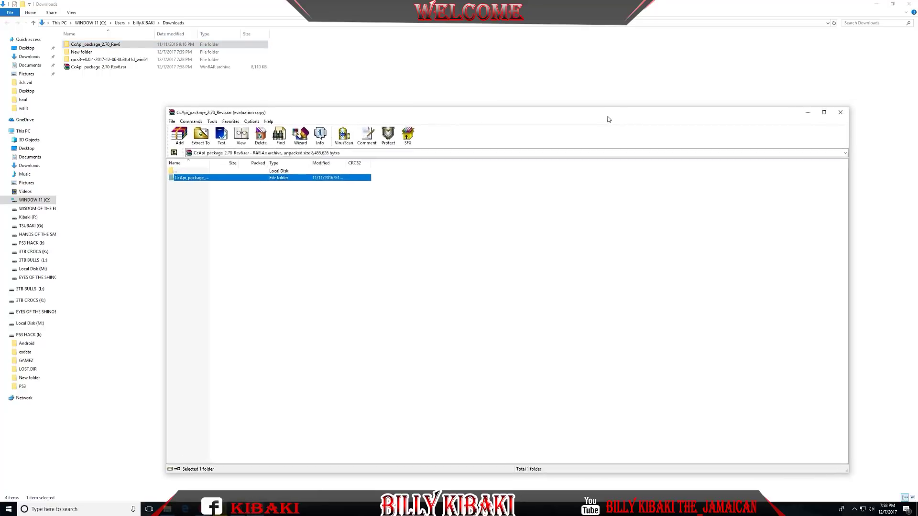
click(833, 113)
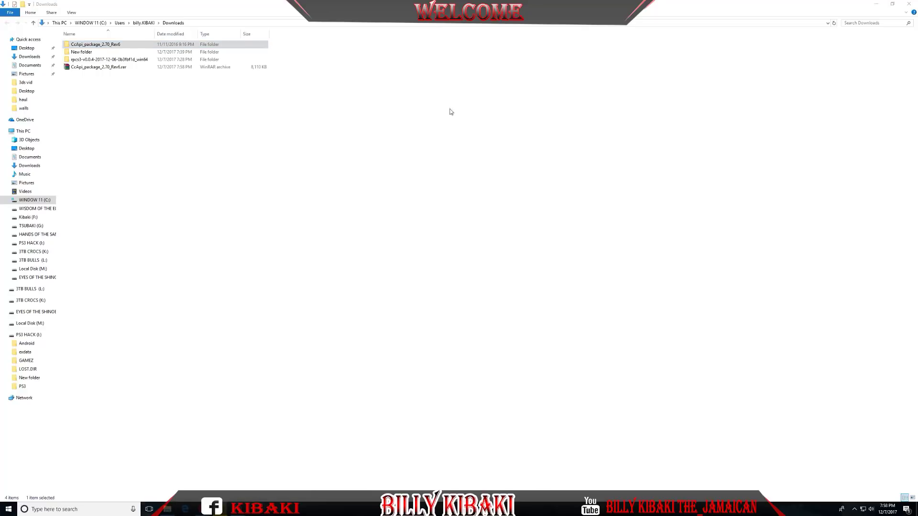
Copy the CCAPI 2.70 Rev6 PKG from CcApi_package_2.70_Rev6\PS3 to the root of PS3 HACK (I:)
click(82, 109)
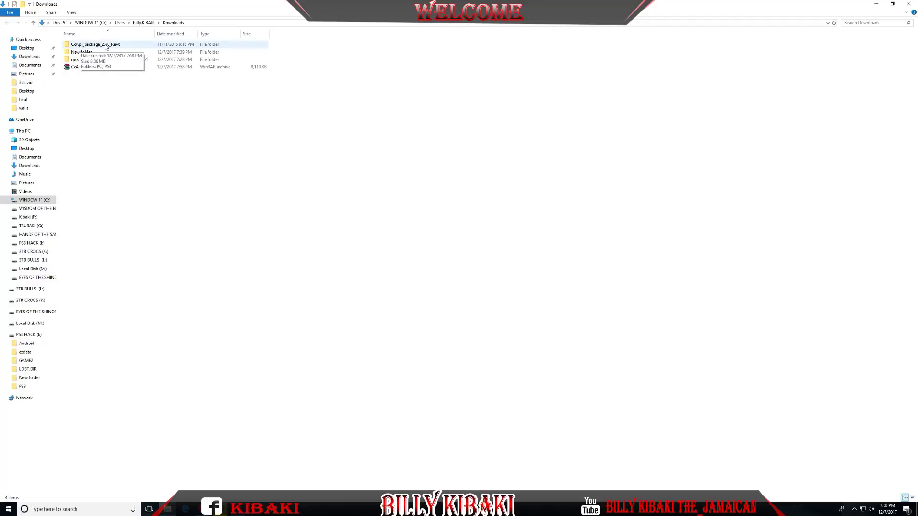
double_click(106, 45)
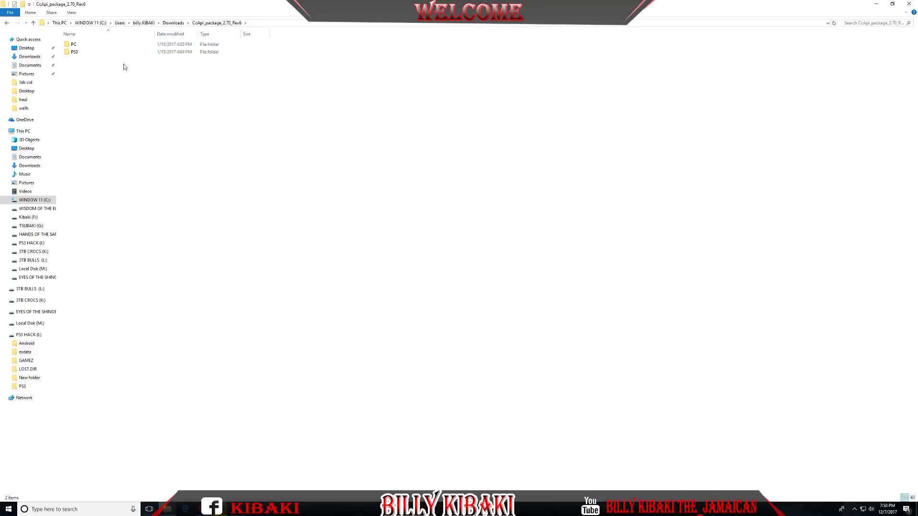
double_click(81, 54)
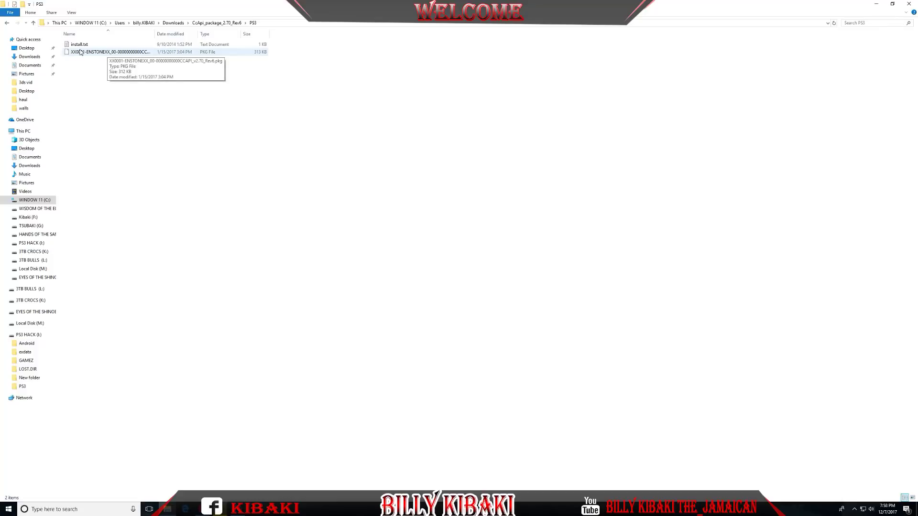
right_click(108, 54)
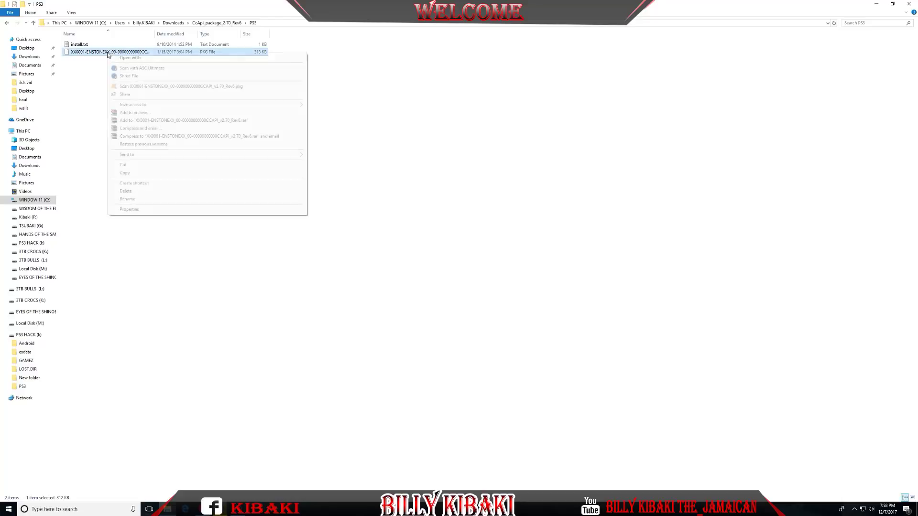
click(128, 174)
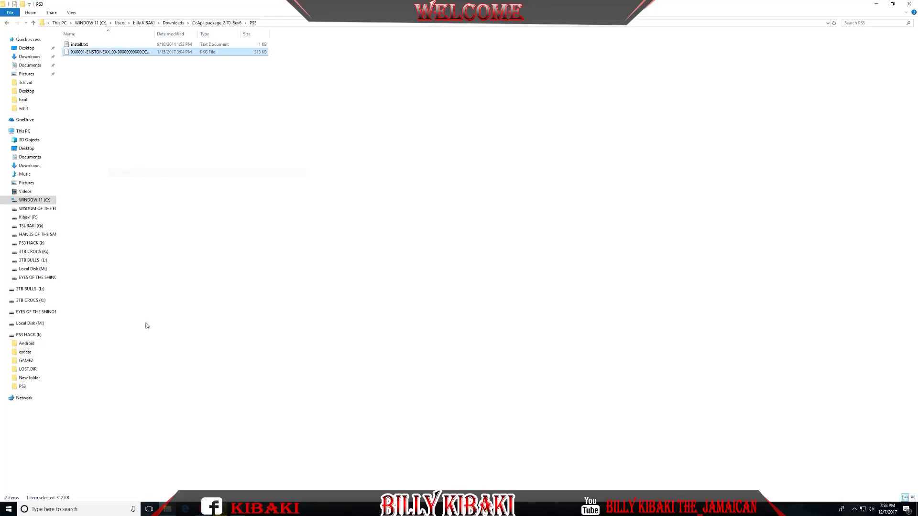
click(36, 337)
right_click(211, 239)
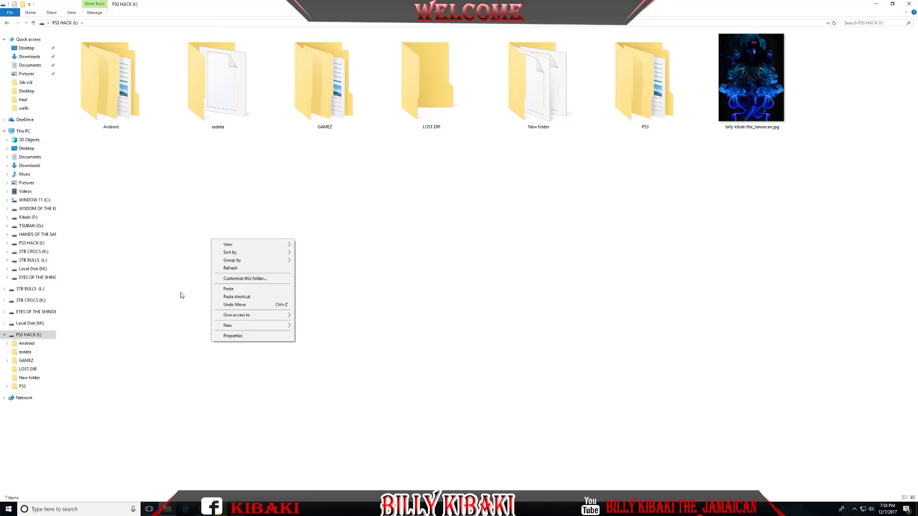
click(228, 289)
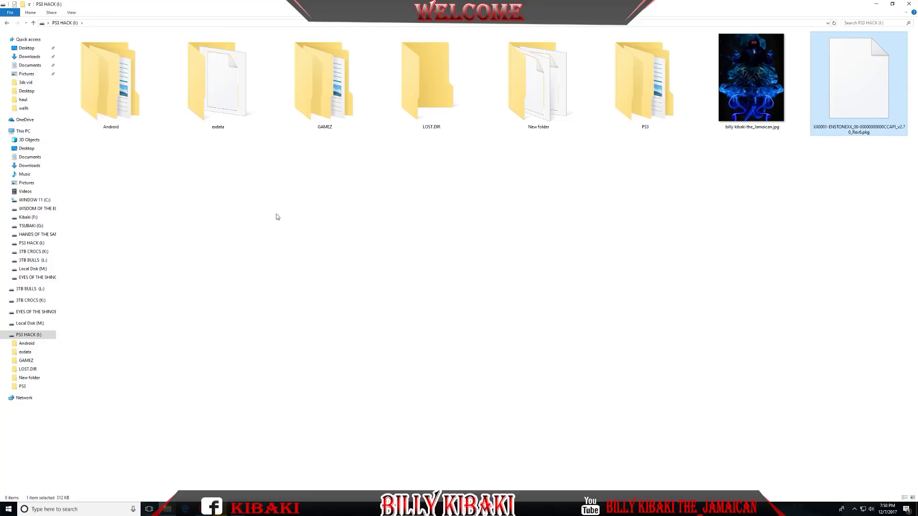
Safely eject the PS3 HACK (I:) drive
key(alt+Left)
key(alt+Left)
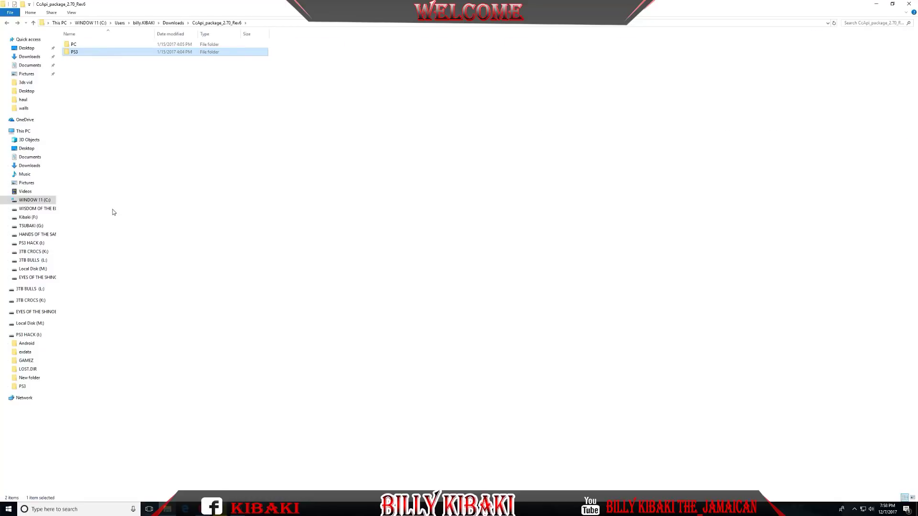
right_click(30, 337)
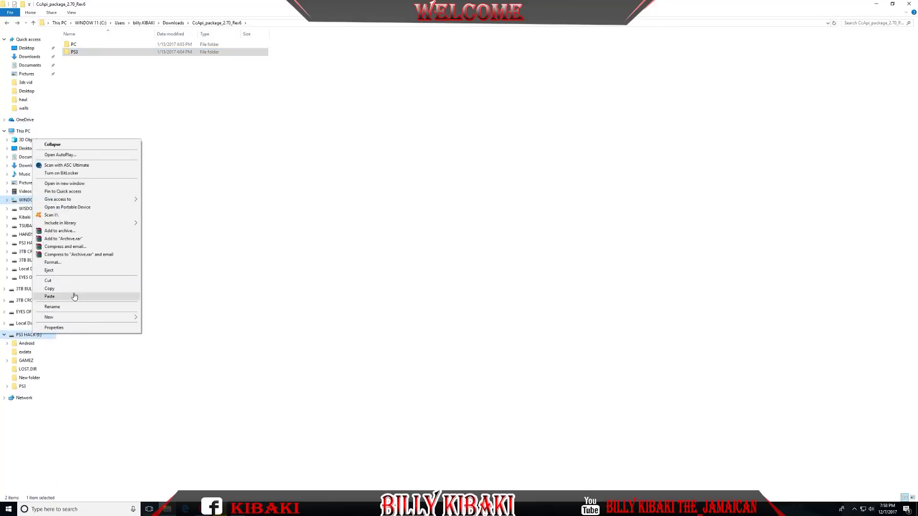
click(59, 271)
click(108, 74)
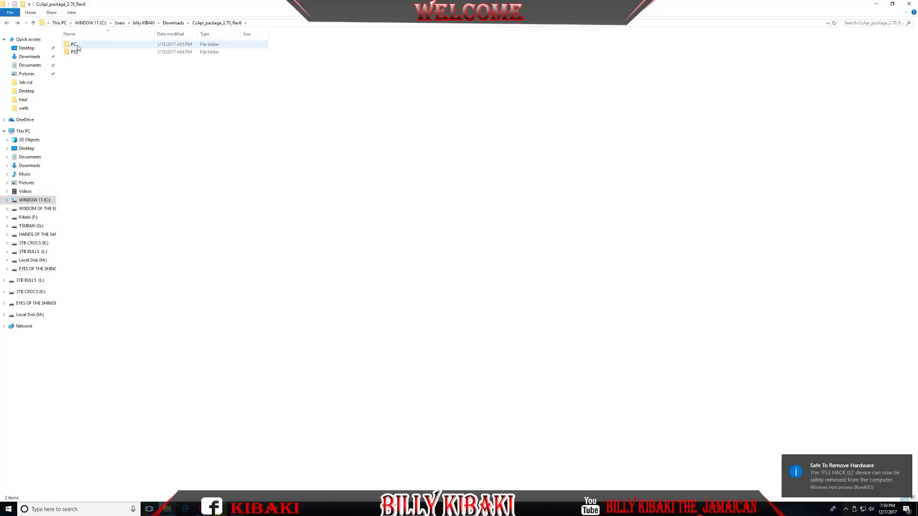
Install CCAPI-setupV2.70.exe from the PC folder with default location, a desktop icon, and launch Console Manager
double_click(83, 45)
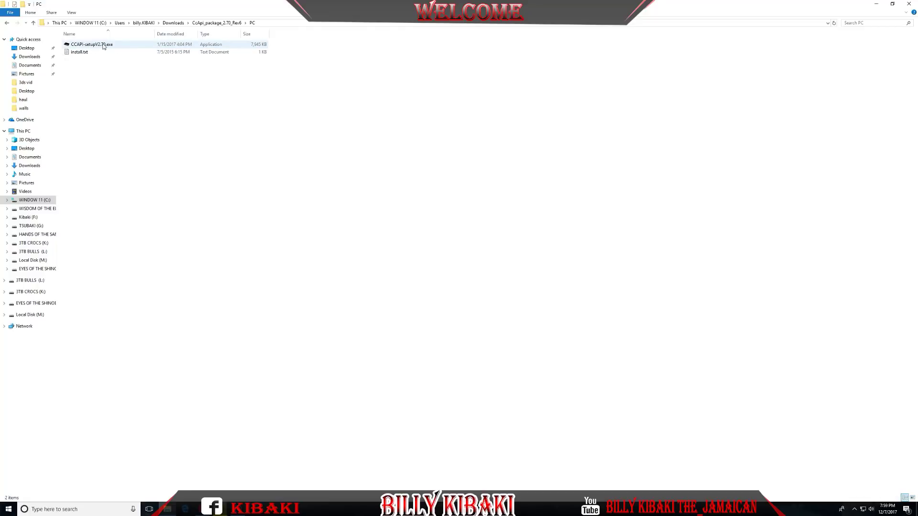
double_click(108, 48)
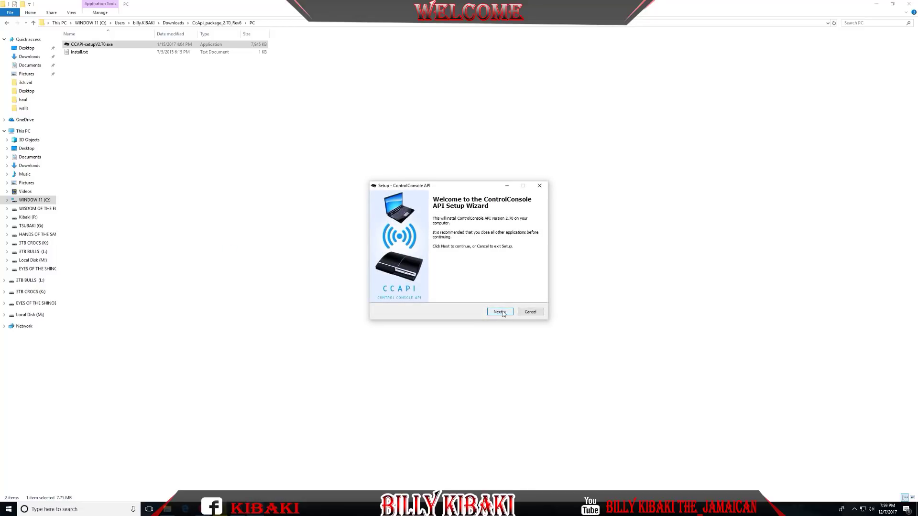
click(502, 313)
click(503, 313)
click(503, 314)
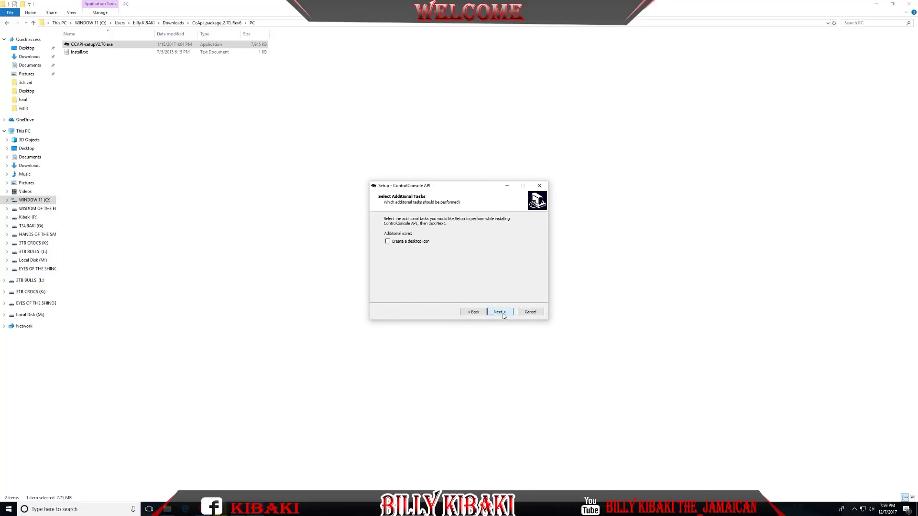
click(387, 242)
click(499, 312)
click(499, 312)
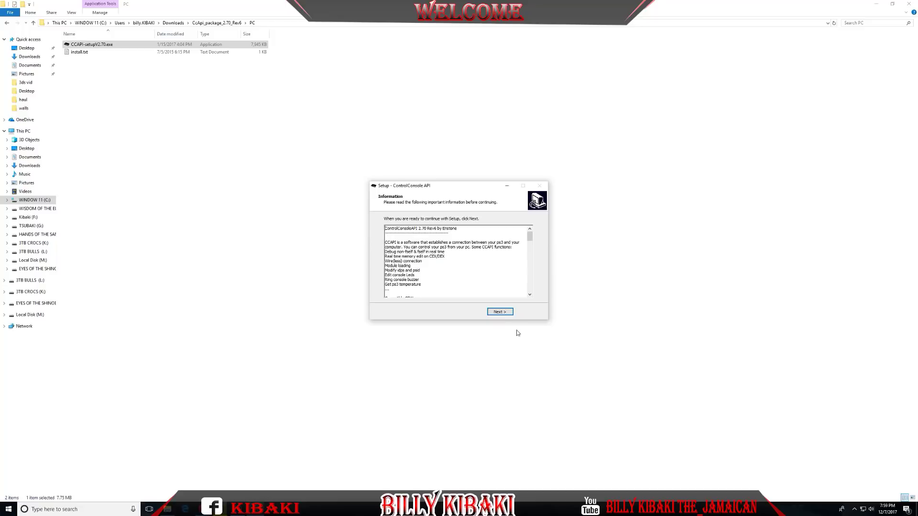
click(499, 312)
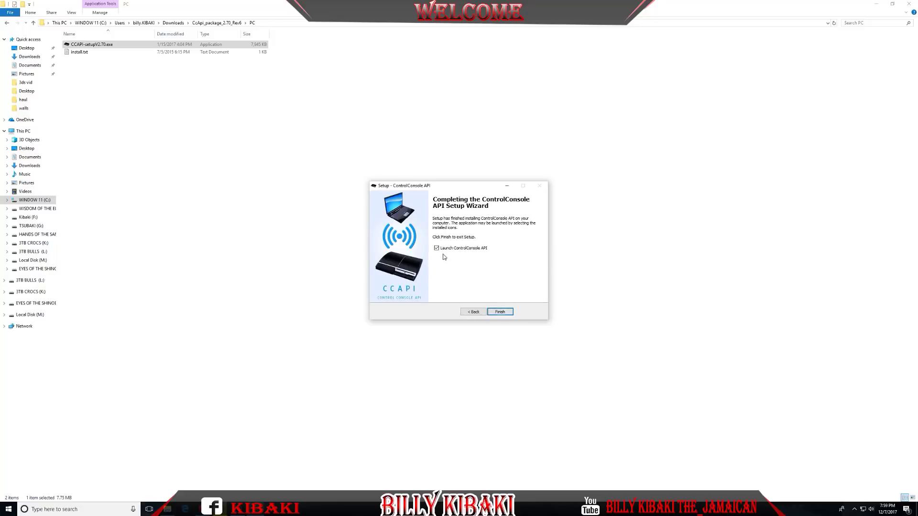
click(499, 312)
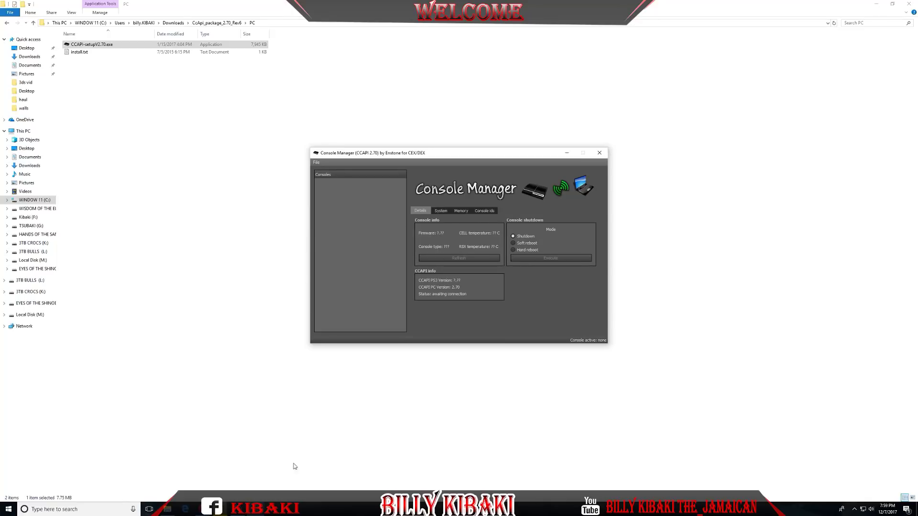
Close File Explorer, move Console Manager to the left, and reposition the Game Capture HD window
click(909, 4)
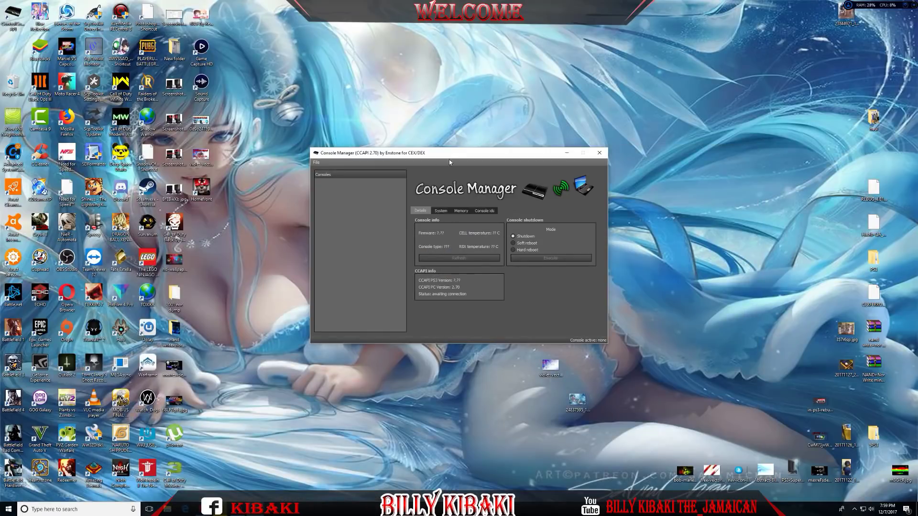
drag(449, 159, 152, 159)
click(260, 509)
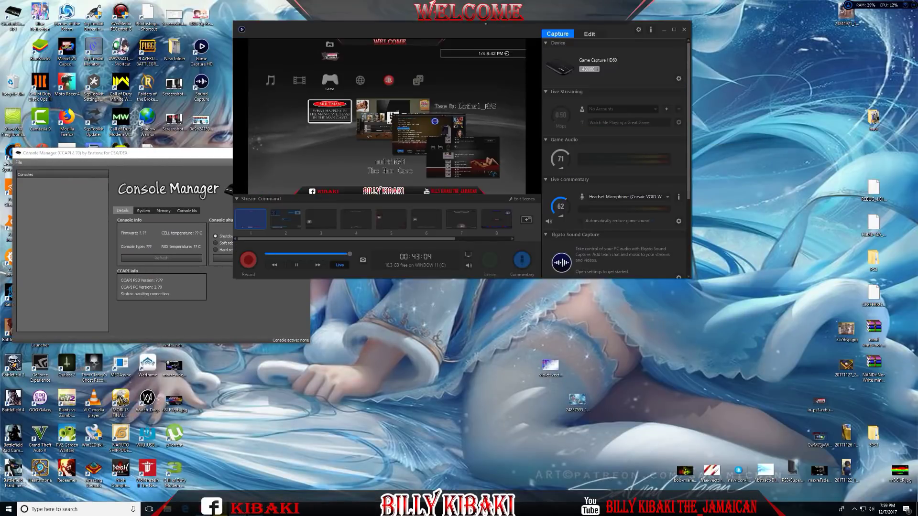
drag(454, 26, 564, 138)
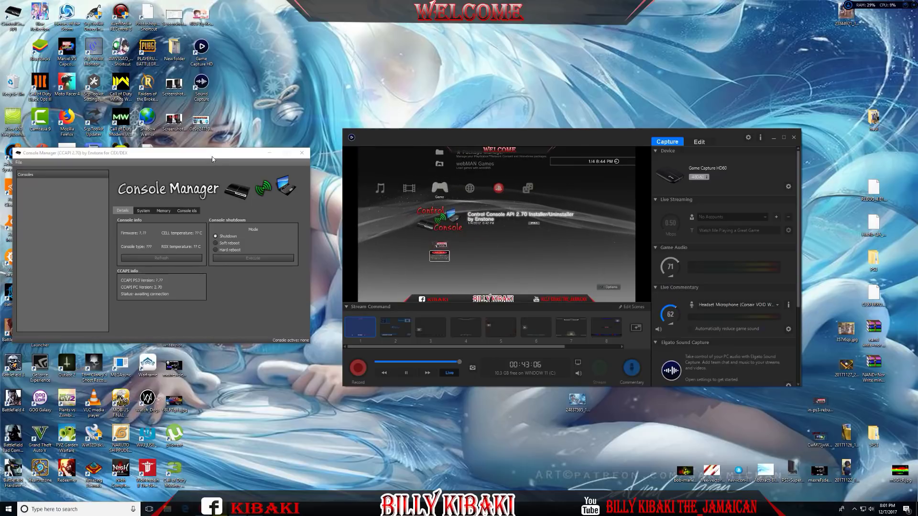
Add a new PS3 console with a chosen name and IP address 192.168.1.77
drag(212, 159, 234, 162)
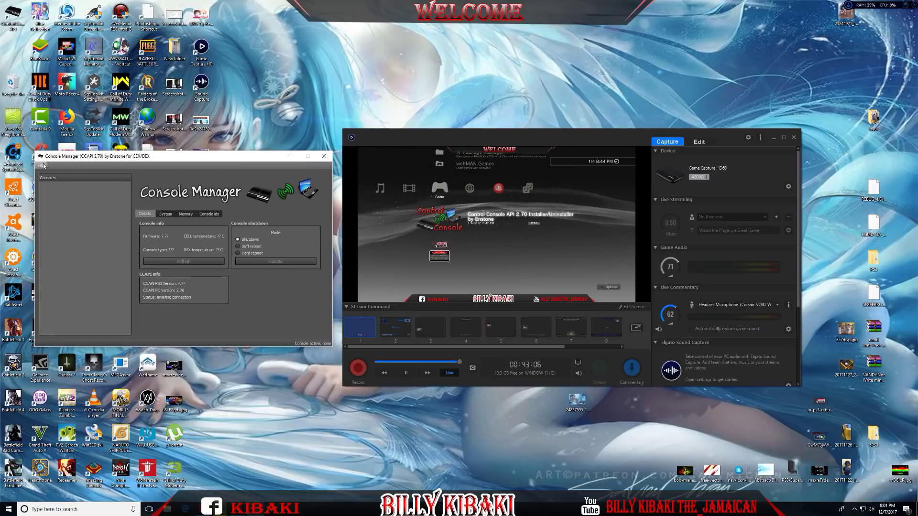
drag(182, 160, 191, 171)
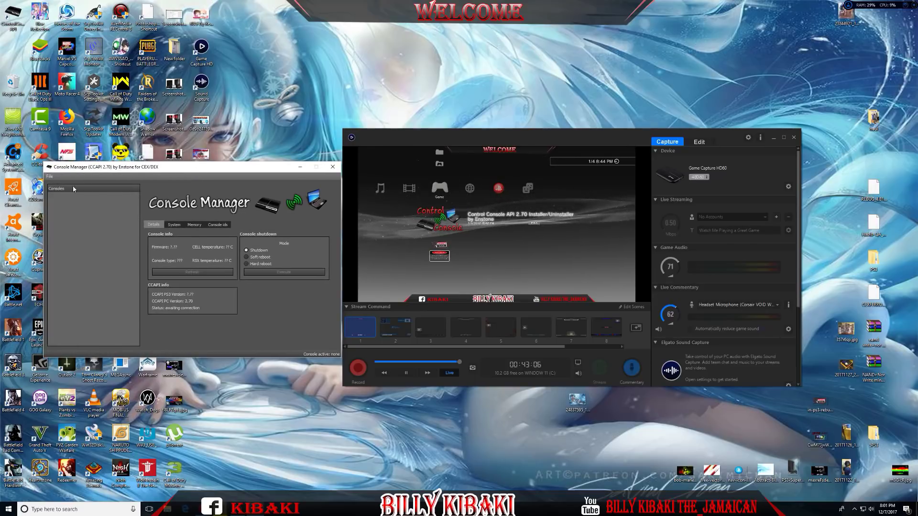
click(50, 176)
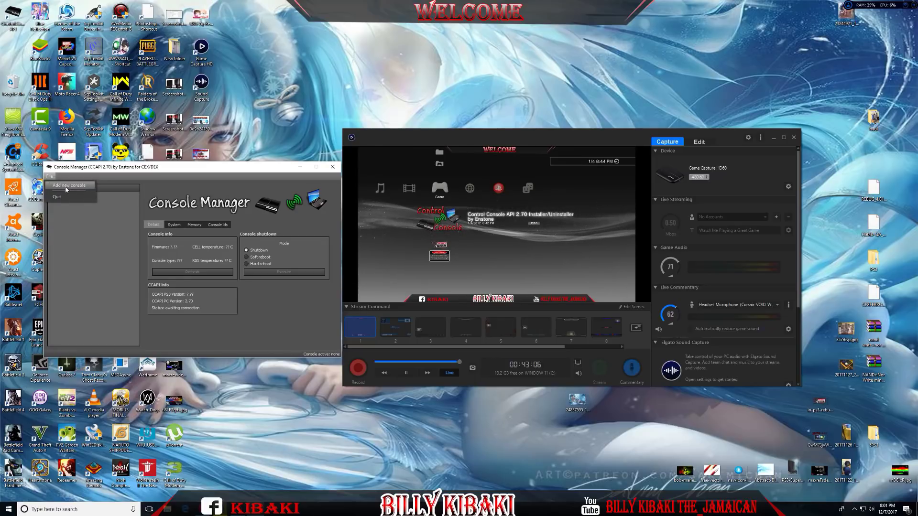
click(66, 189)
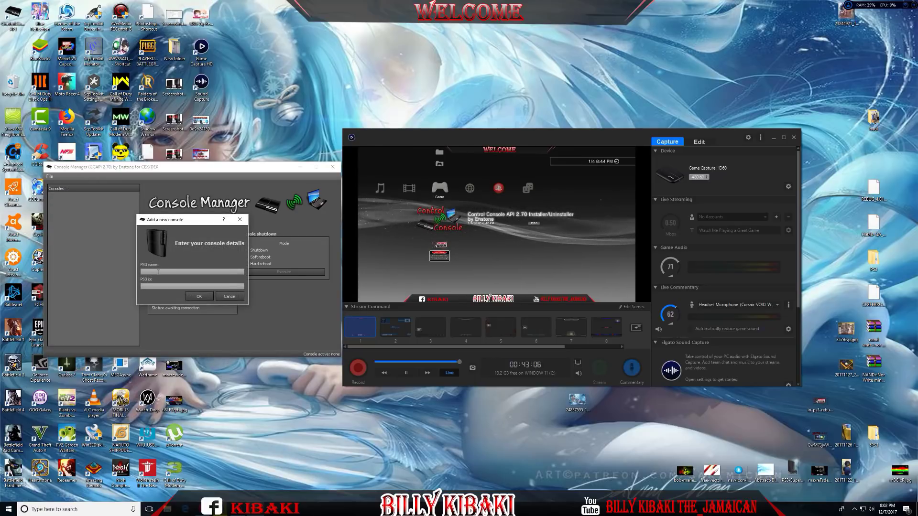
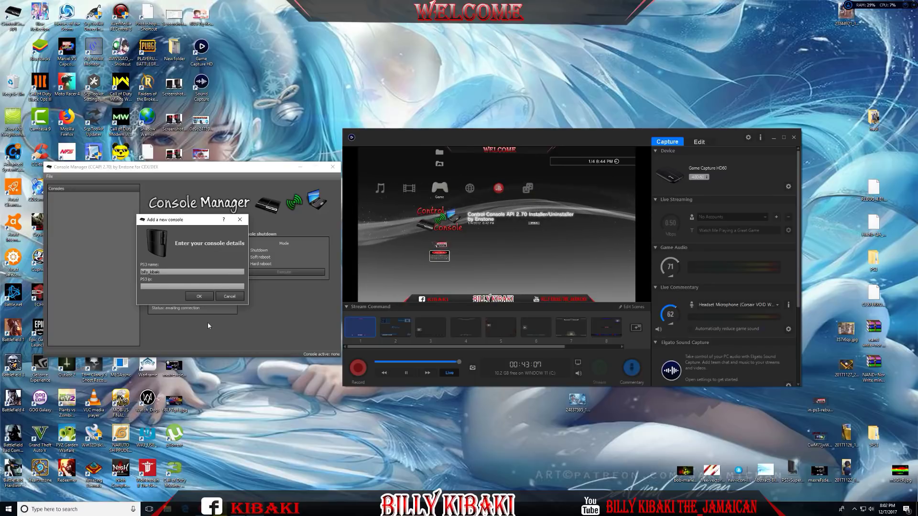
key(Tab)
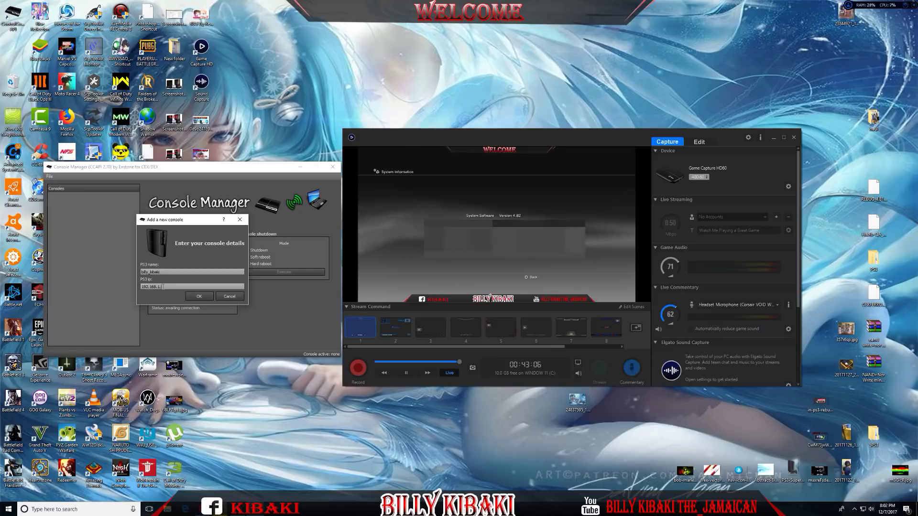
text(77)
click(195, 297)
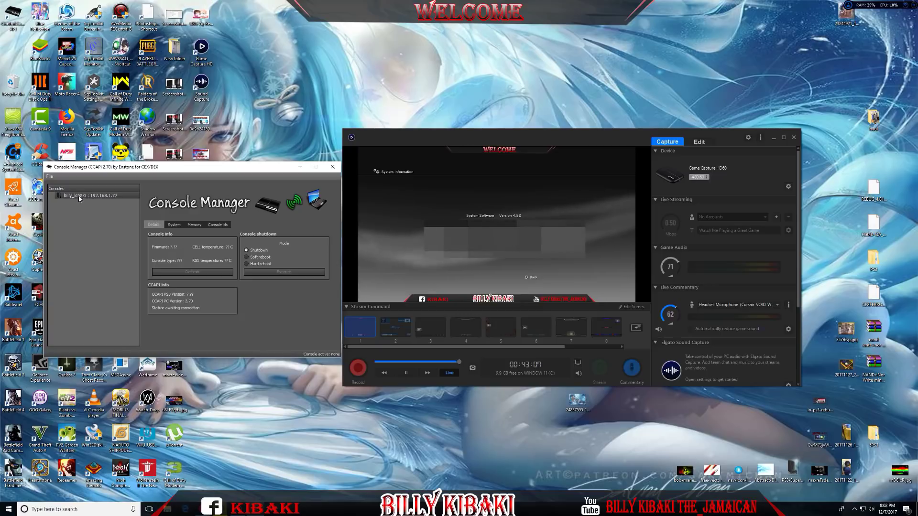
Connect to the listed PS3 and refresh Console info to show firmware 4.81, CEX, 72 C
right_click(78, 196)
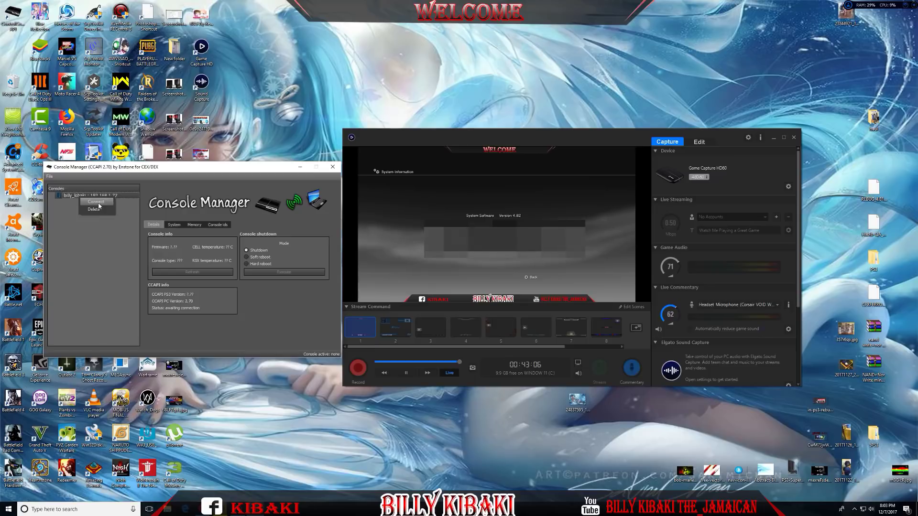
click(98, 204)
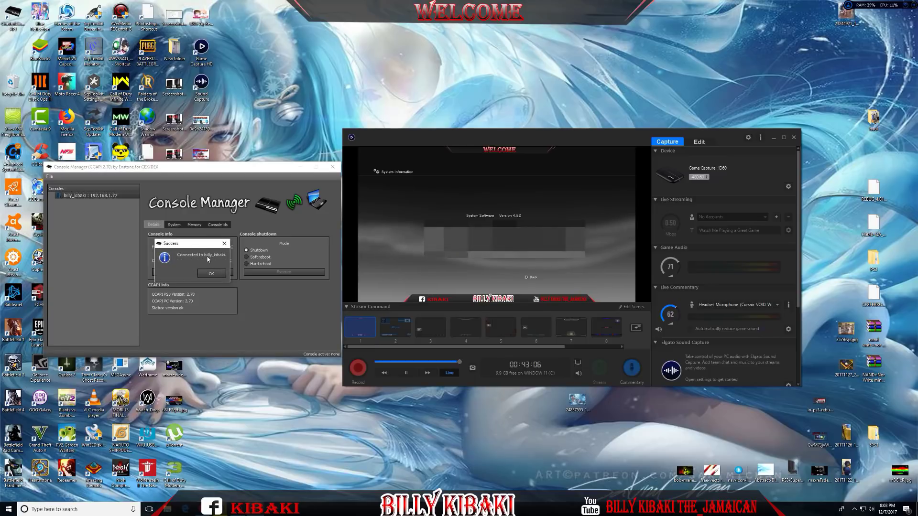
click(211, 273)
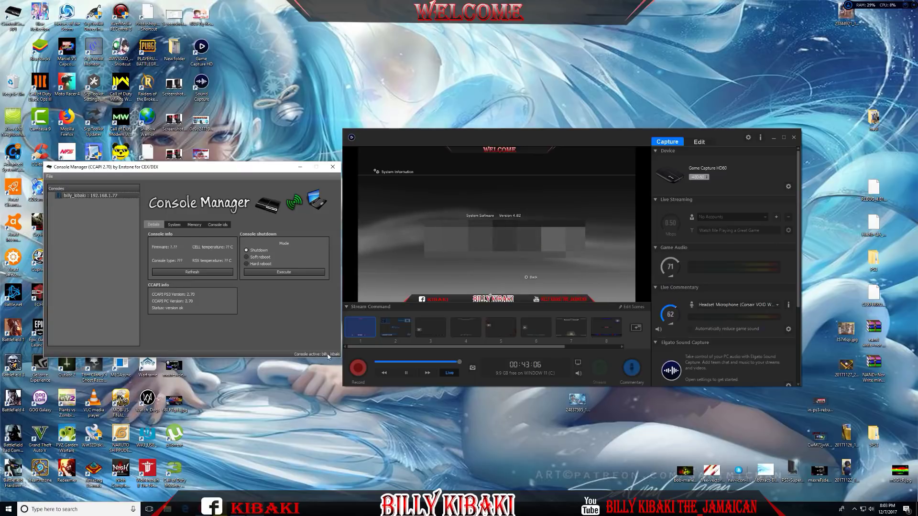
click(206, 274)
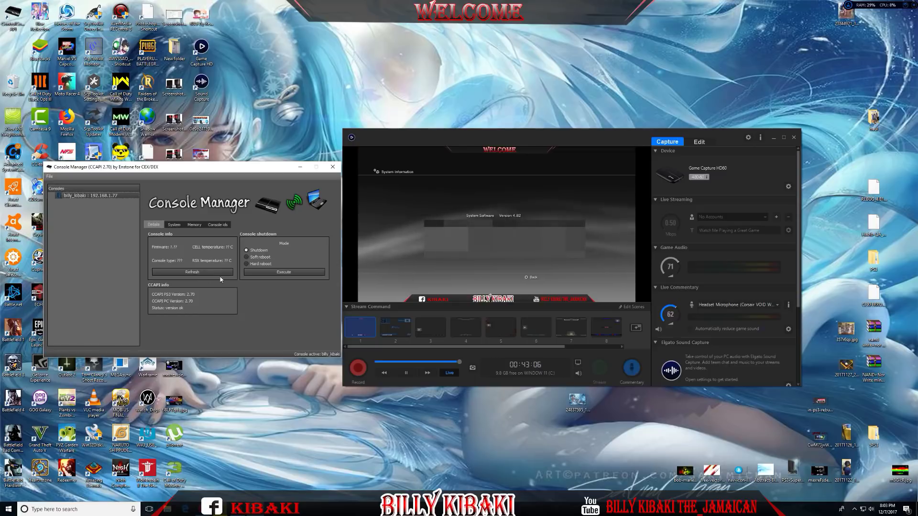
click(189, 272)
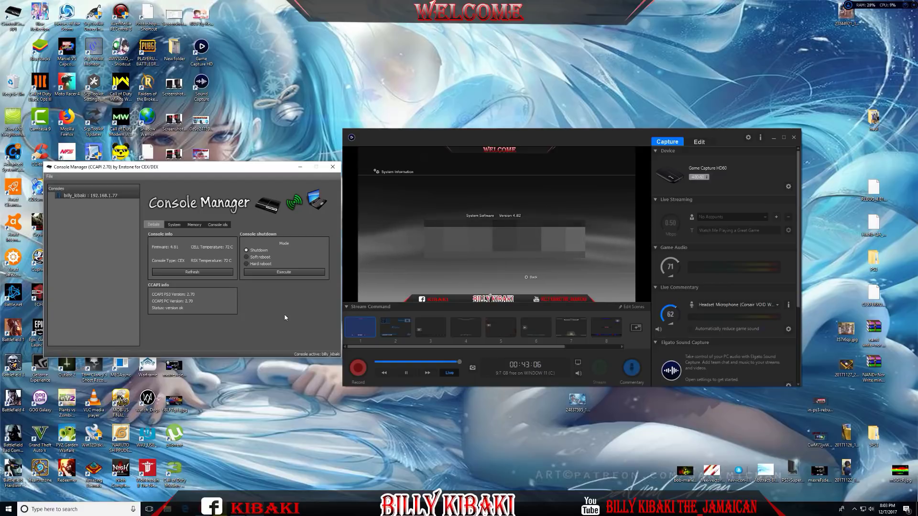
Type the console's IDPS and PSID values into the Idps and Psid changer fields on Console ids
click(219, 226)
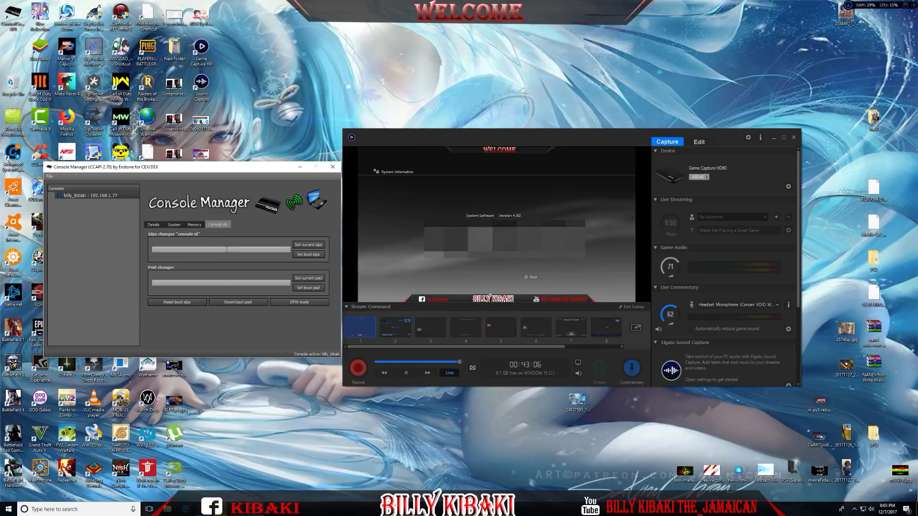
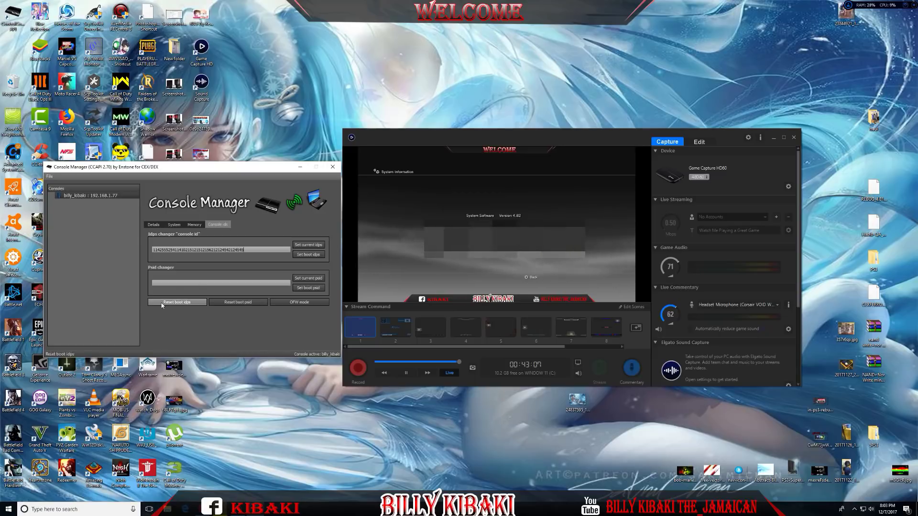
click(184, 282)
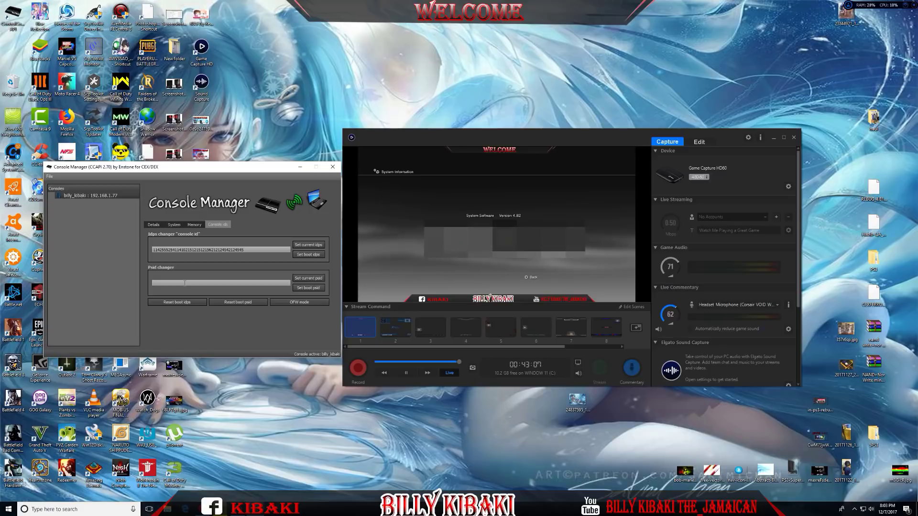
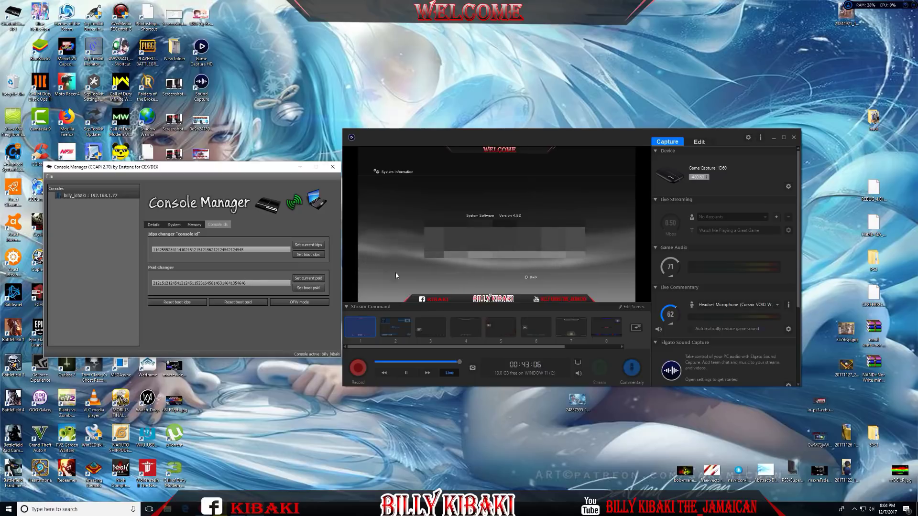
Close the CCAPI Console Manager window
click(333, 168)
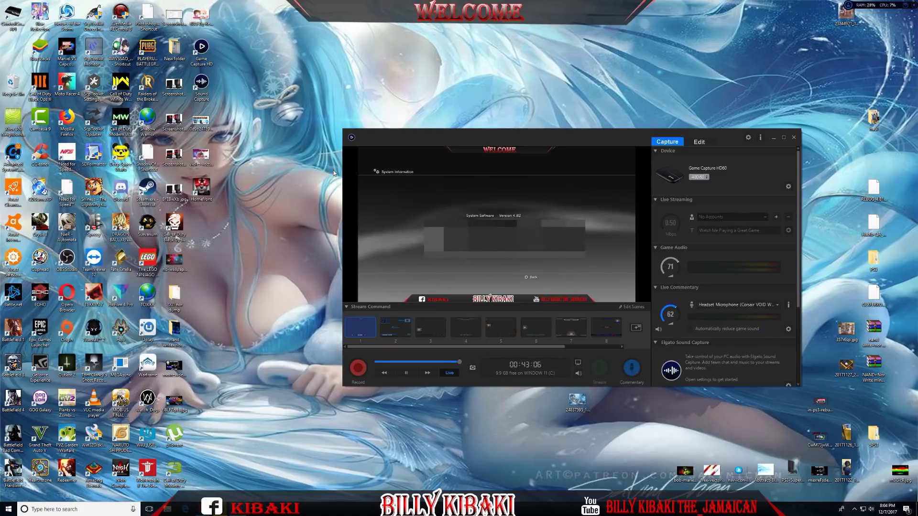